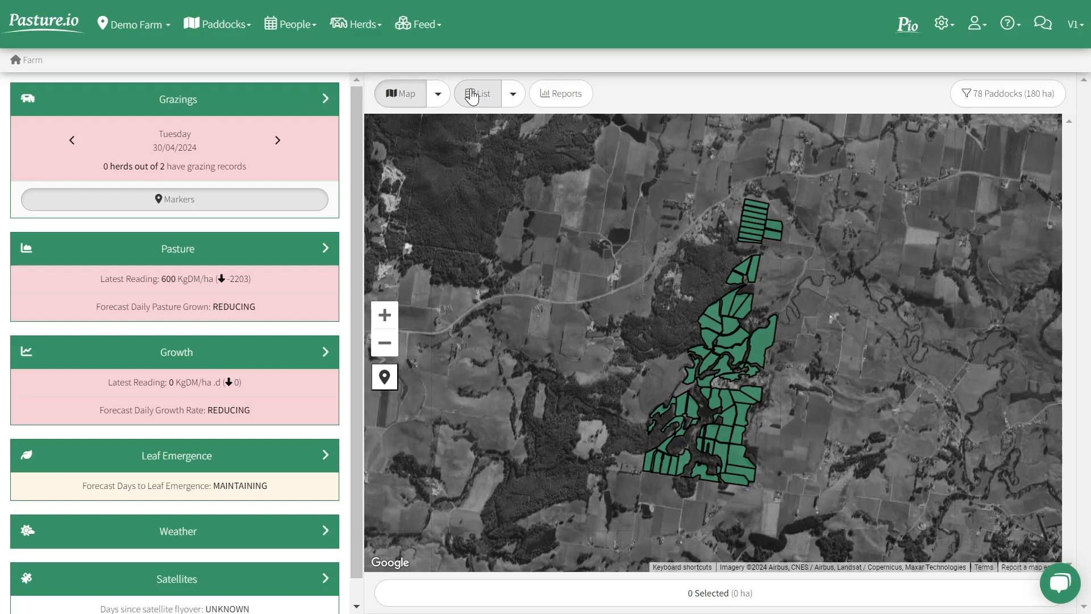
# Step: Check the paddock list's column options and open the Customise App settings
pyautogui.click(512, 94)
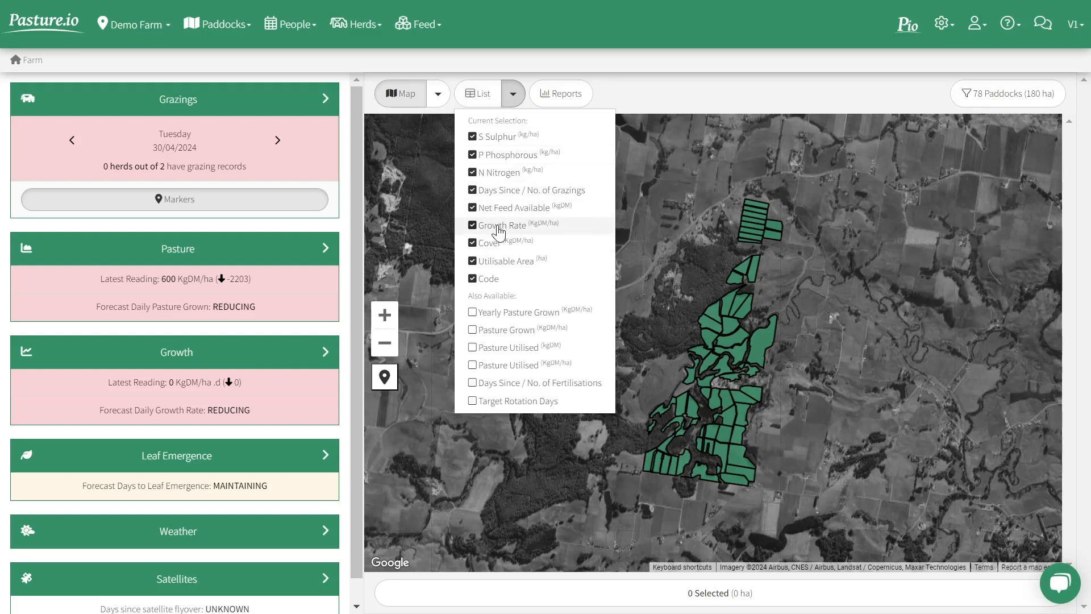
pyautogui.click(694, 108)
pyautogui.click(942, 24)
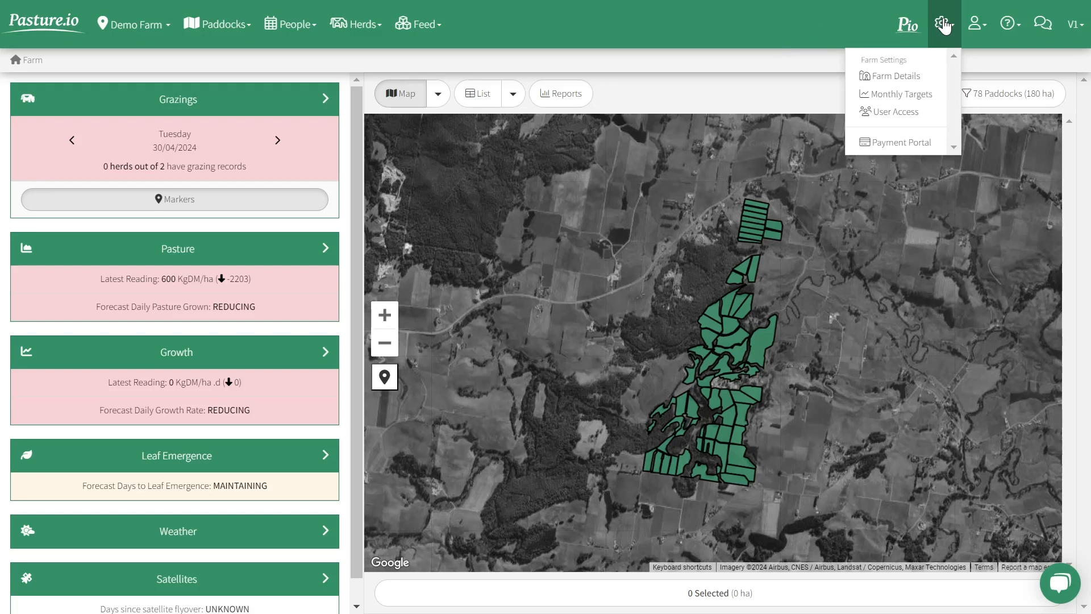
pyautogui.click(900, 118)
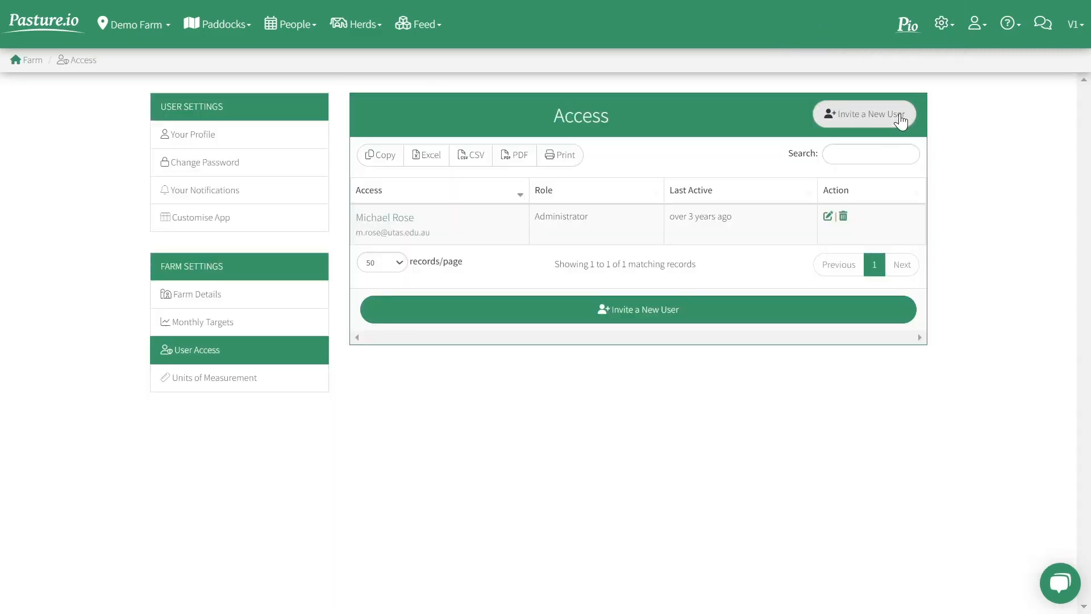
pyautogui.click(258, 225)
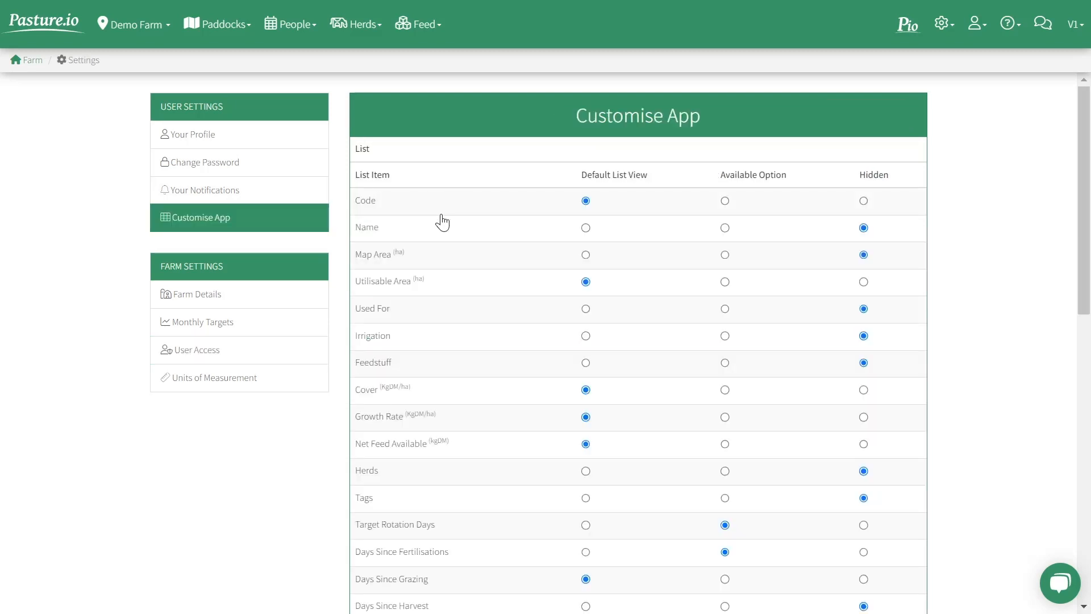
# Step: Review which list items are assigned to Default List View, Available Option or Hidden, from Code through Zn Zinc
pyautogui.scroll(-10, 442, 222)
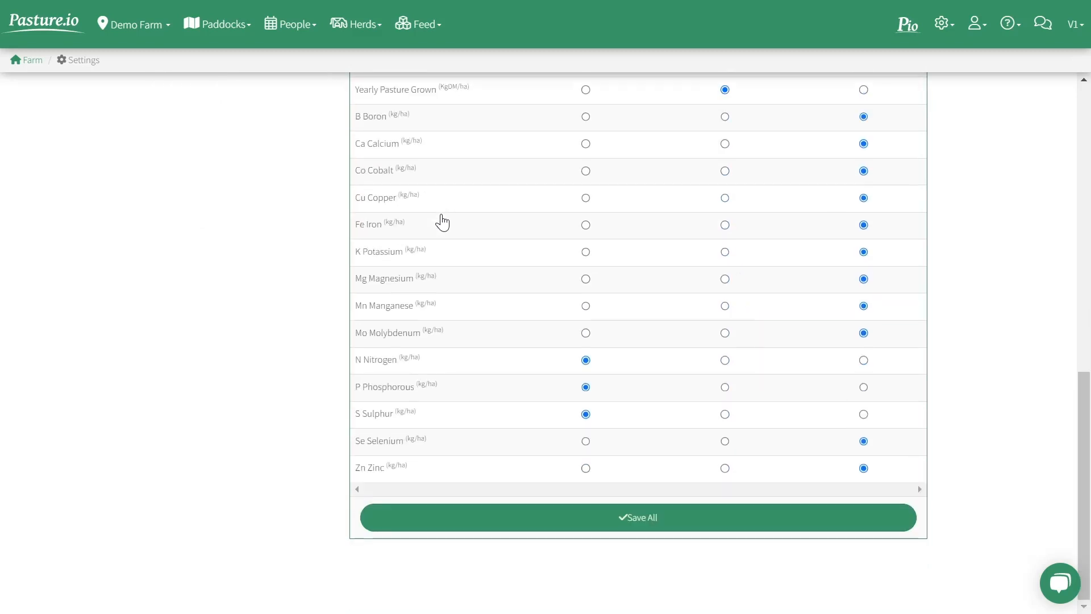
pyautogui.scroll(10, 442, 222)
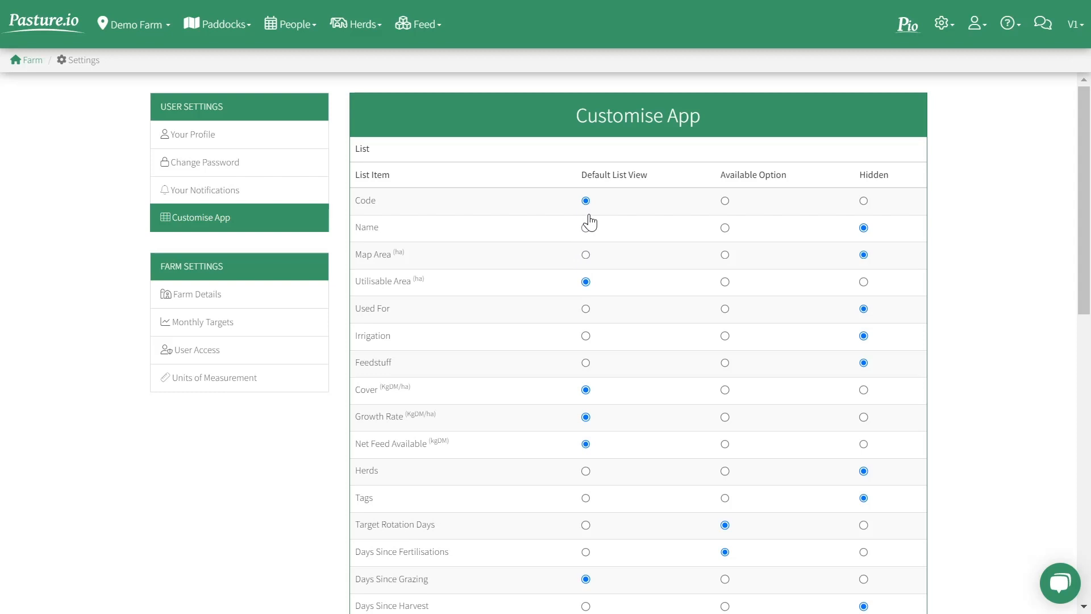
pyautogui.scroll(-1, 730, 426)
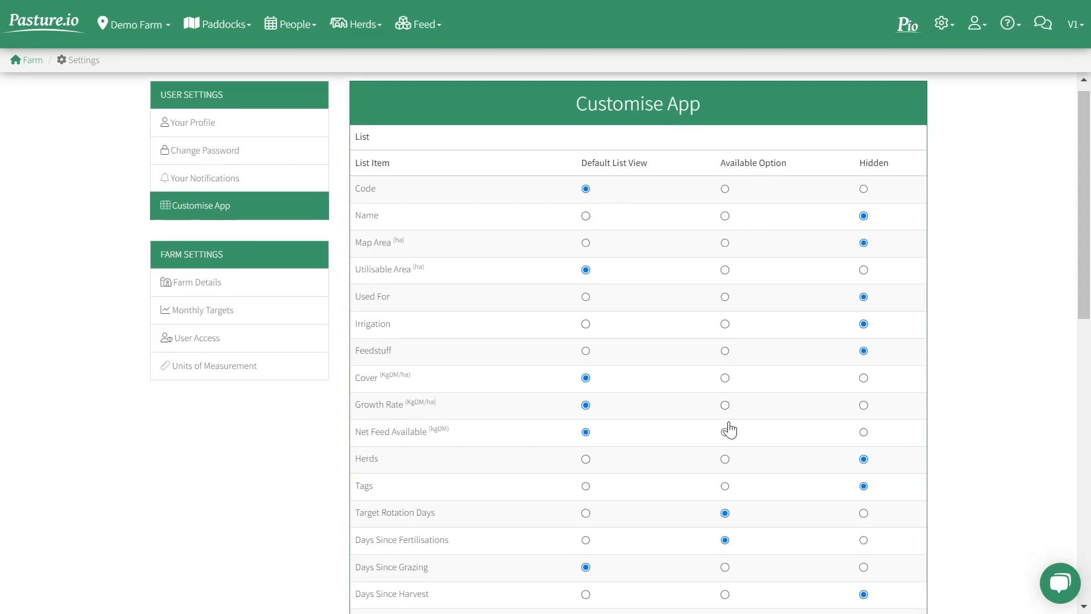
pyautogui.scroll(-1, 730, 430)
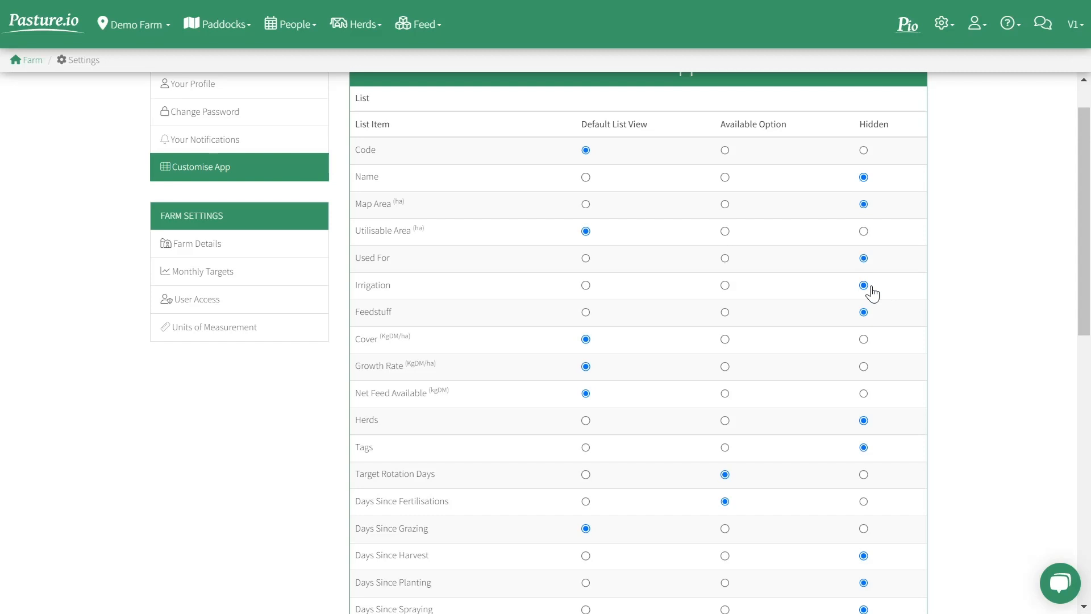
pyautogui.scroll(-5, 774, 319)
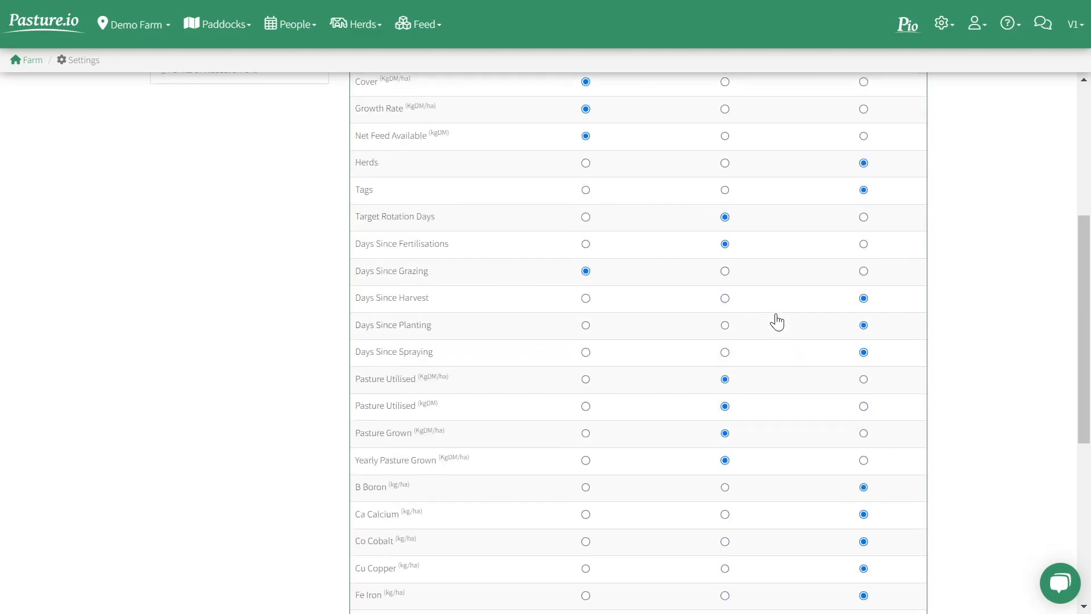
pyautogui.scroll(-4, 499, 392)
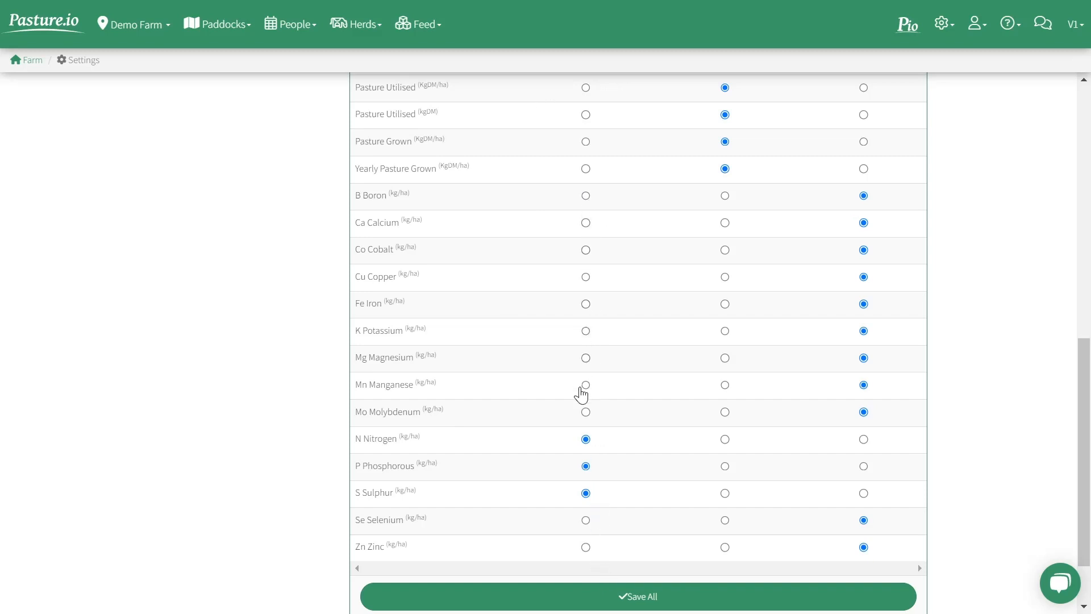
pyautogui.scroll(15, 581, 394)
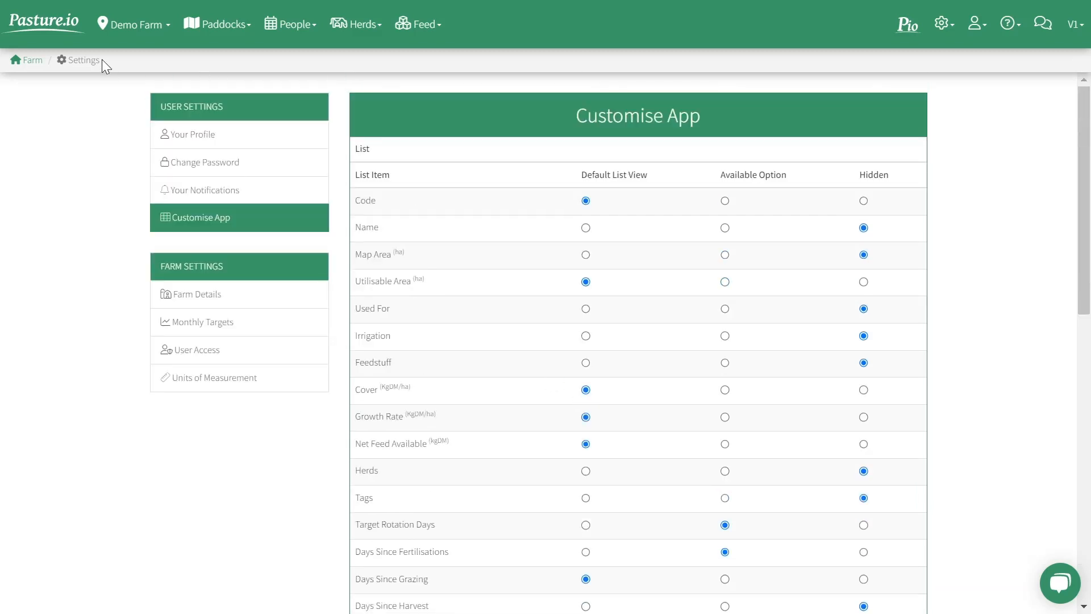
# Step: Return to the farm overview and show the paddock list in place of the map
pyautogui.click(30, 60)
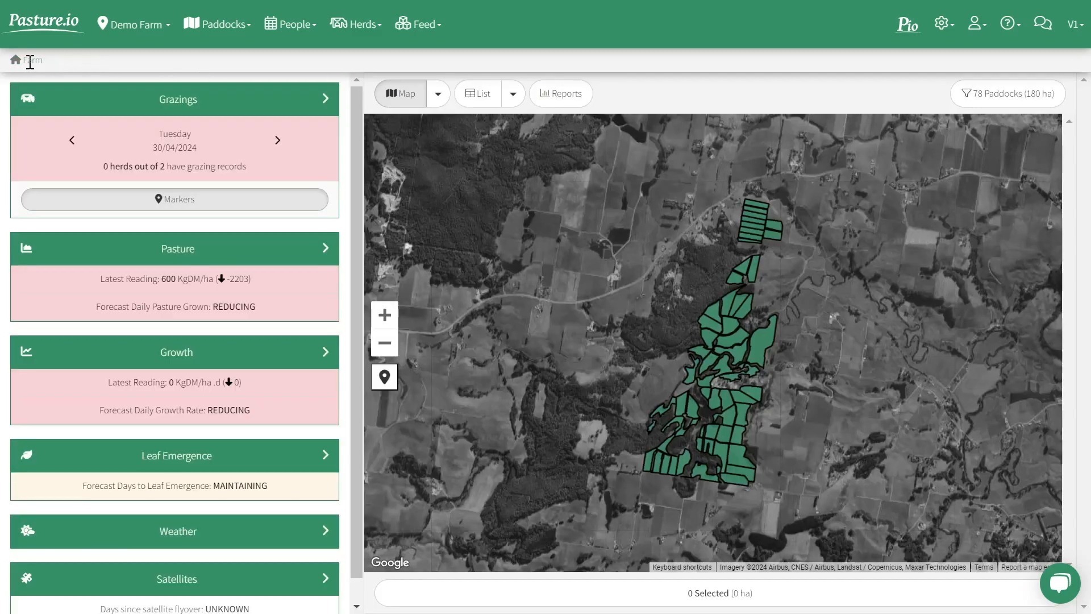
pyautogui.click(476, 107)
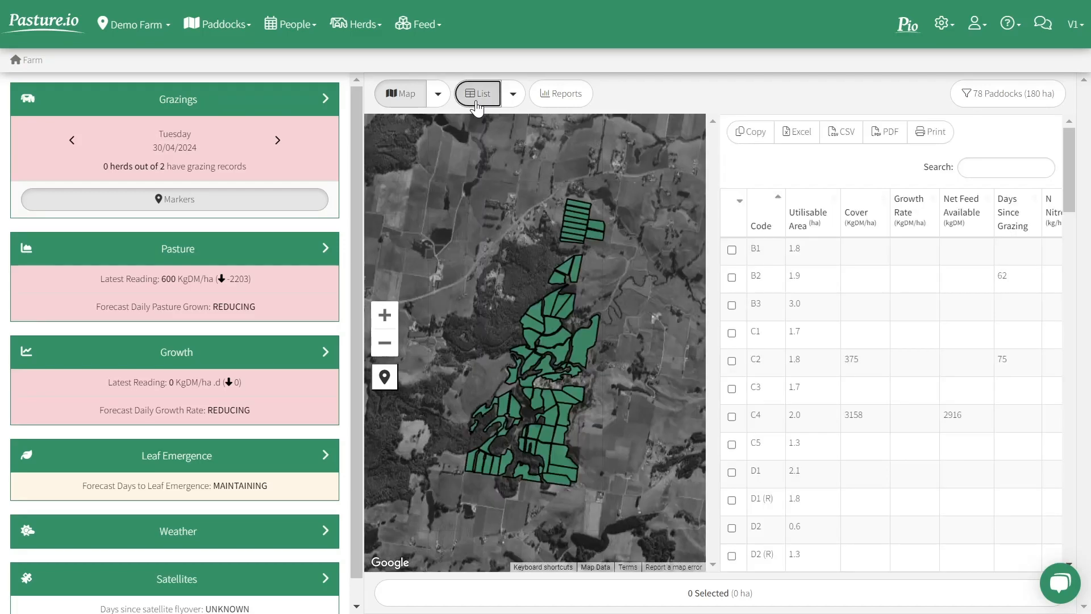
pyautogui.click(400, 106)
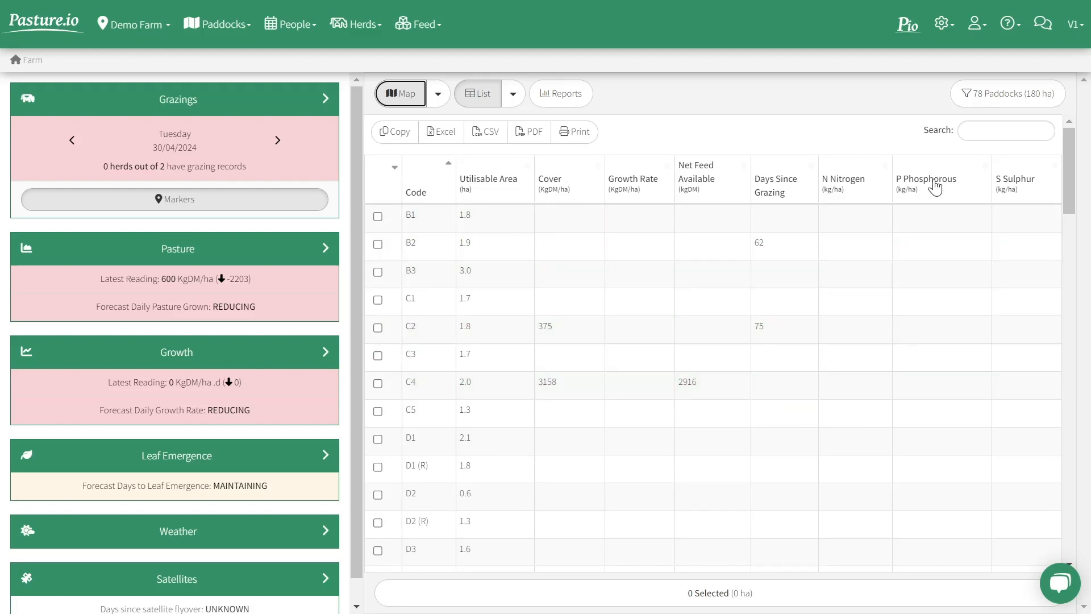
# Step: Add the Pasture Grown column to the paddock list and sort the paddocks by Cover in descending order
pyautogui.click(513, 95)
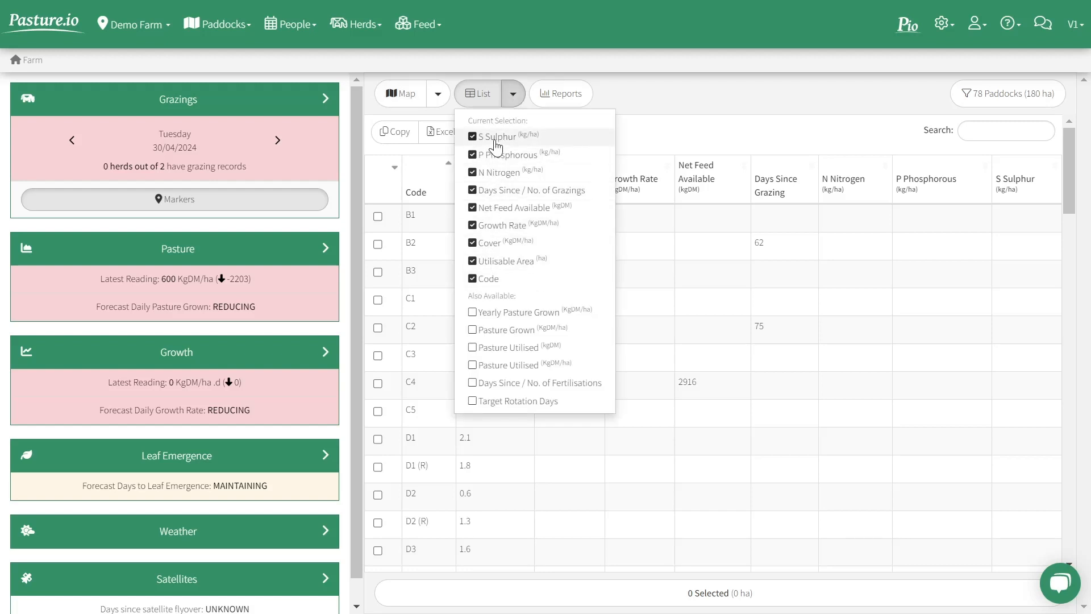
pyautogui.click(472, 330)
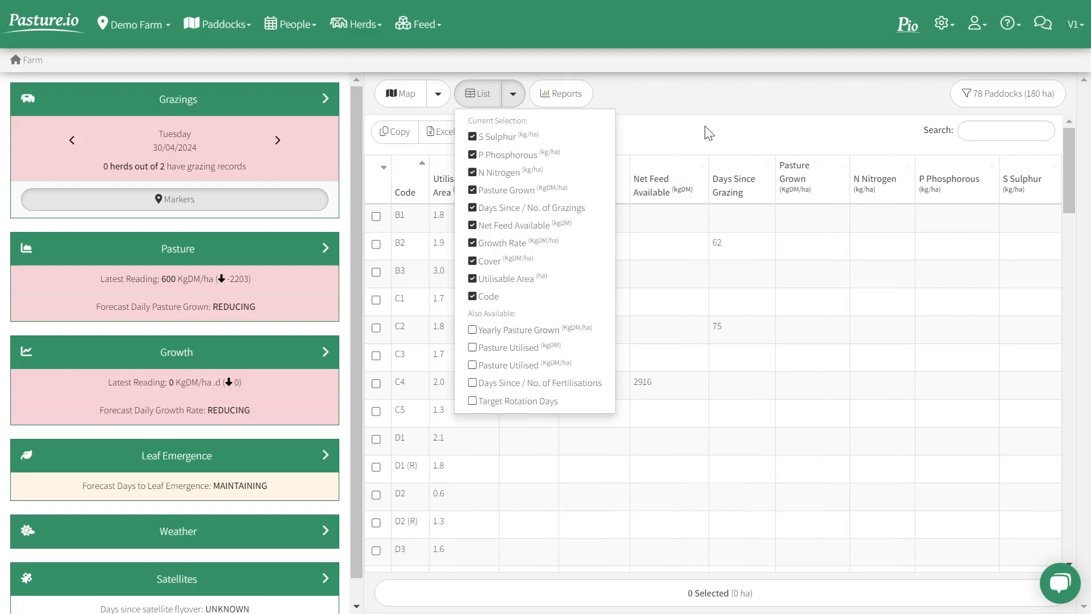
pyautogui.click(717, 143)
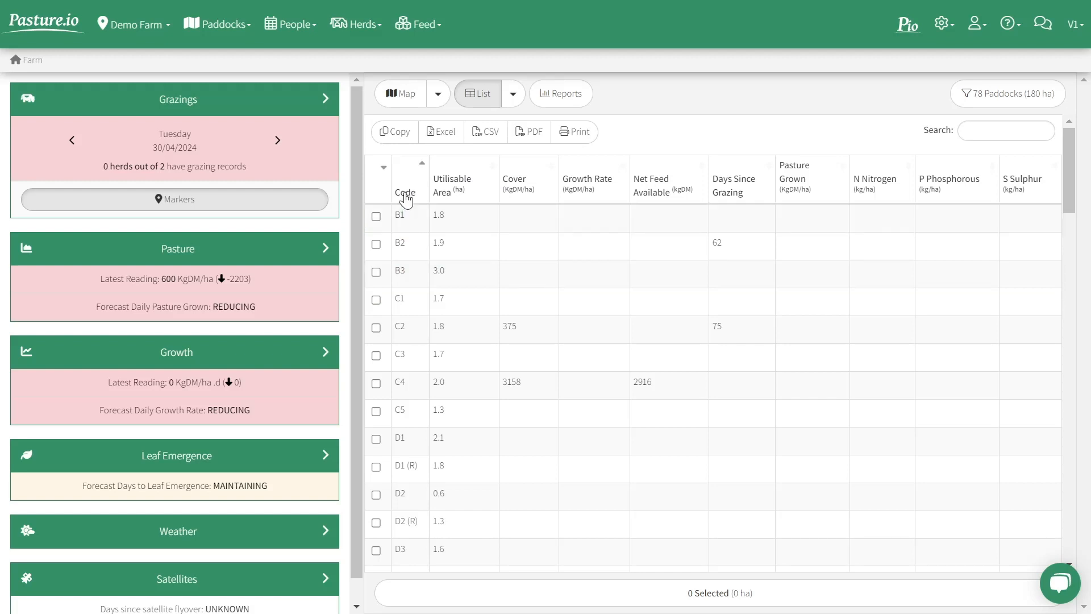
pyautogui.click(517, 187)
pyautogui.click(517, 187)
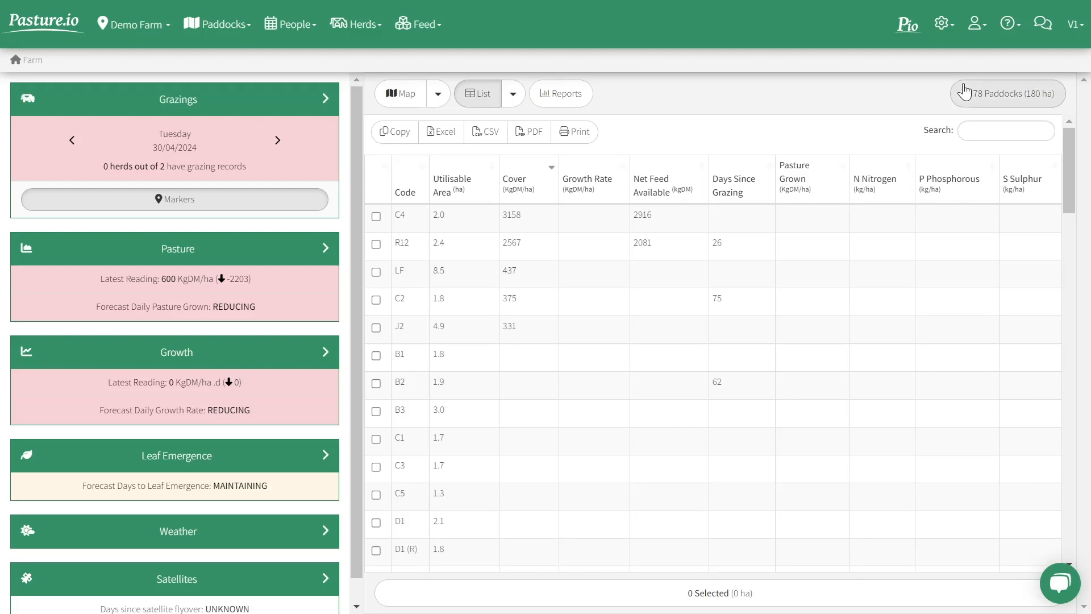
# Step: Open the paddock filters and view the available tags
pyautogui.click(998, 96)
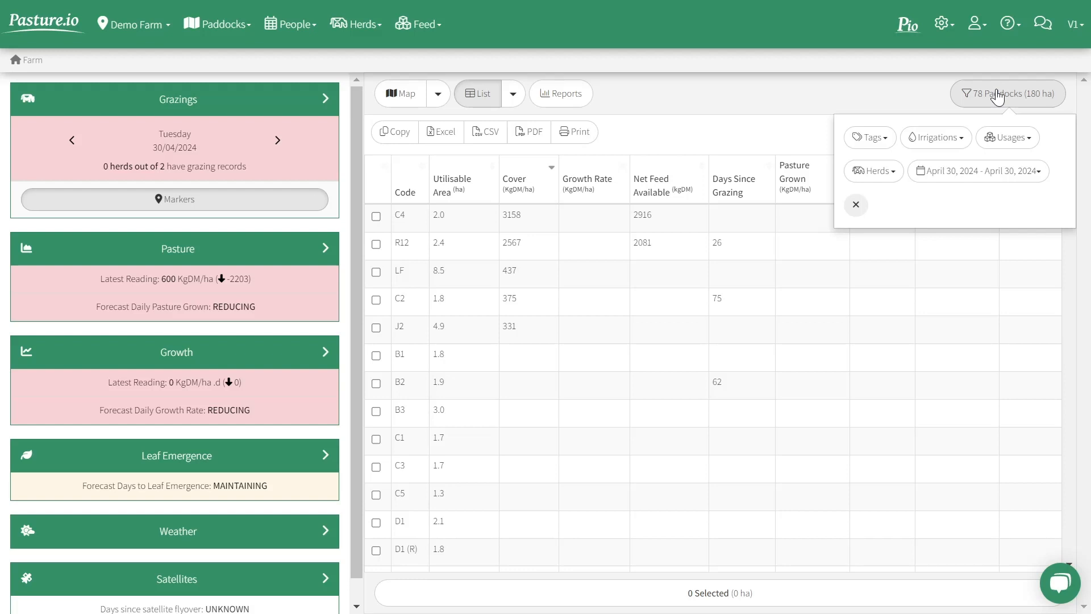
pyautogui.click(876, 137)
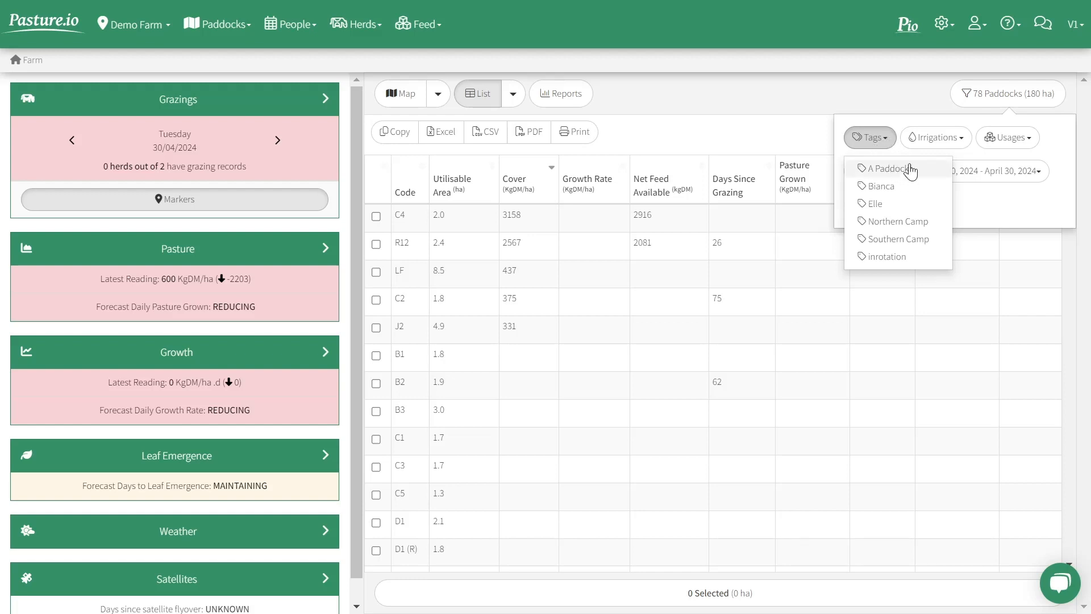
pyautogui.click(897, 122)
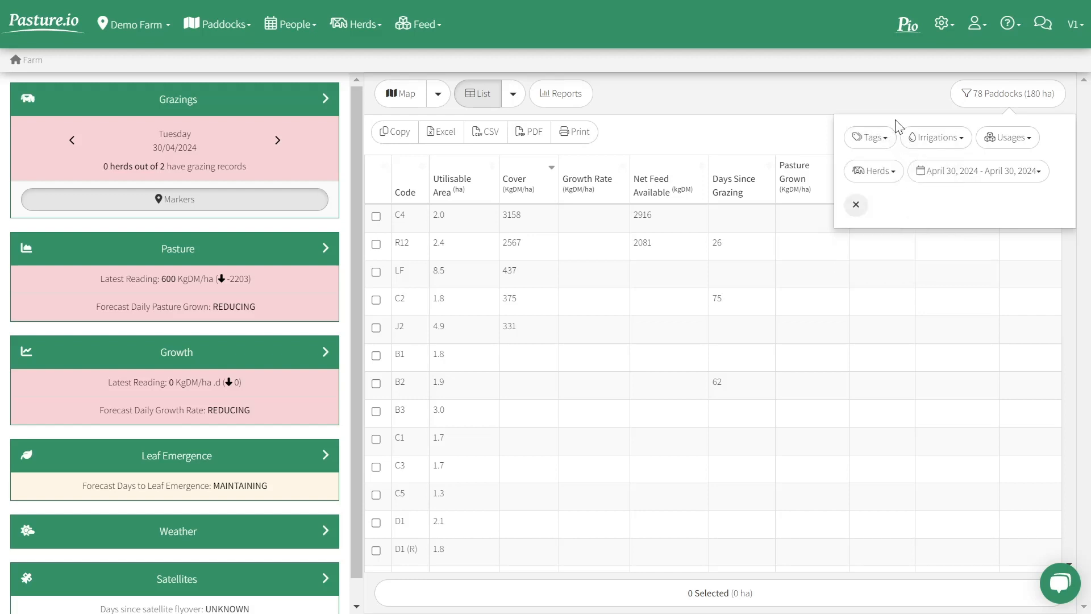
# Step: Filter the paddocks by Centre Pivot irrigation and remove that filter
pyautogui.click(921, 139)
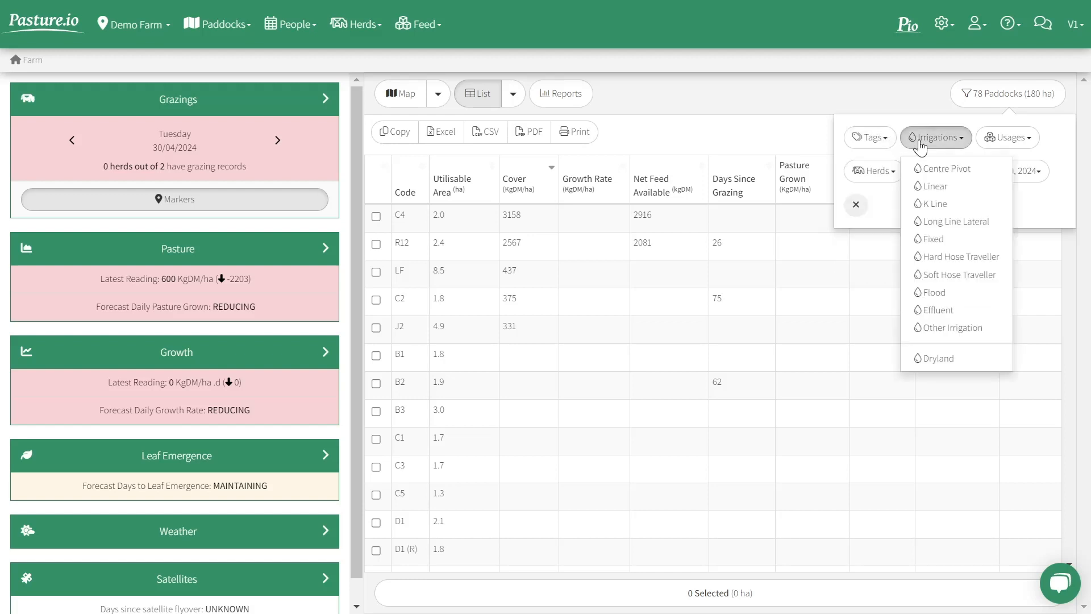
pyautogui.click(930, 171)
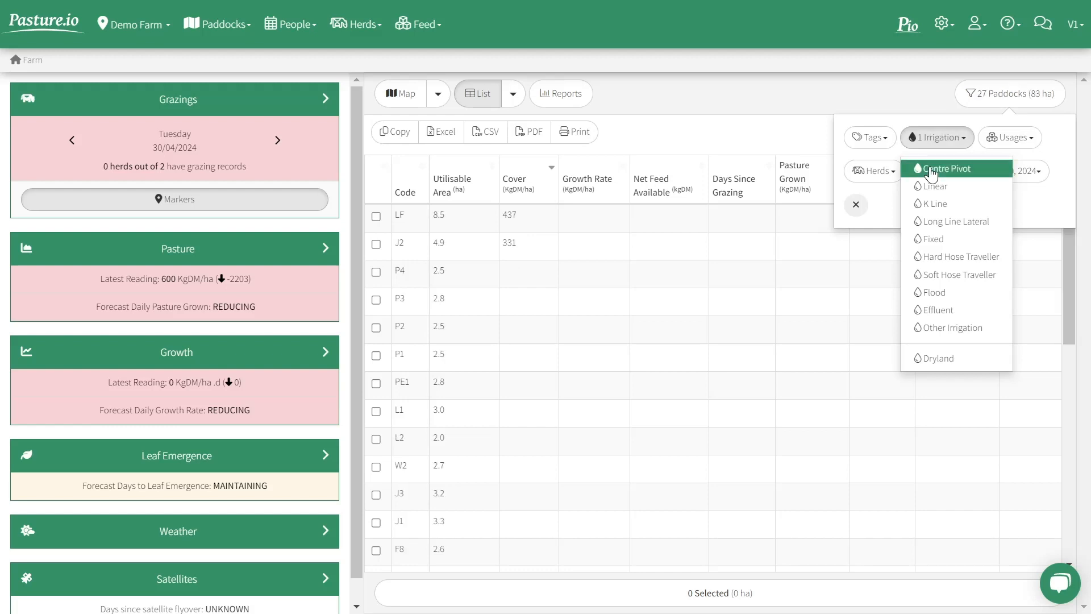
pyautogui.click(931, 170)
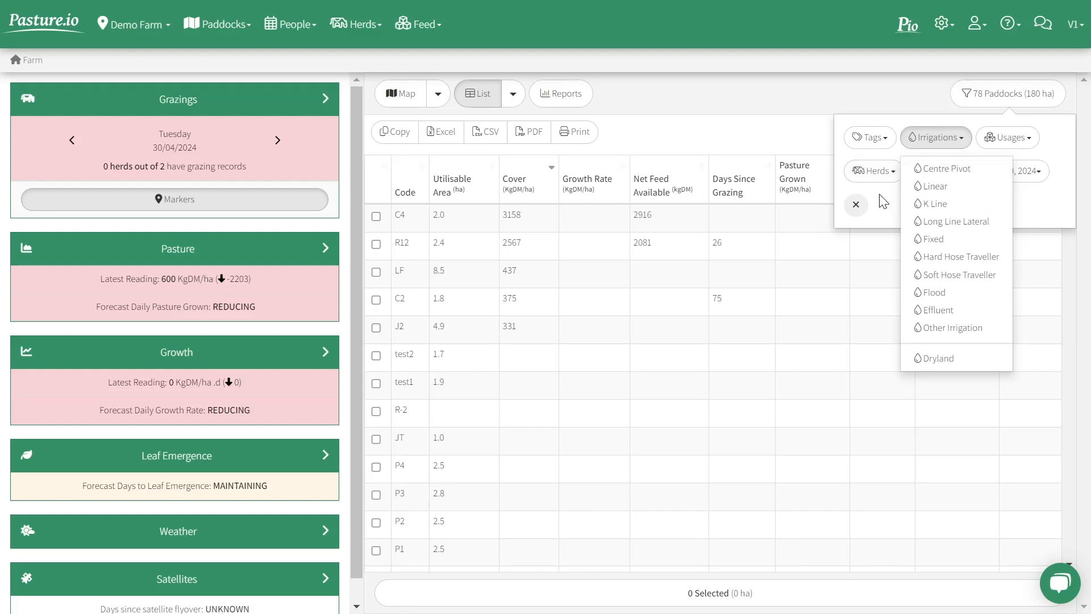
# Step: Filter the paddock list by Herd 1 and clear the herd filter
pyautogui.click(872, 171)
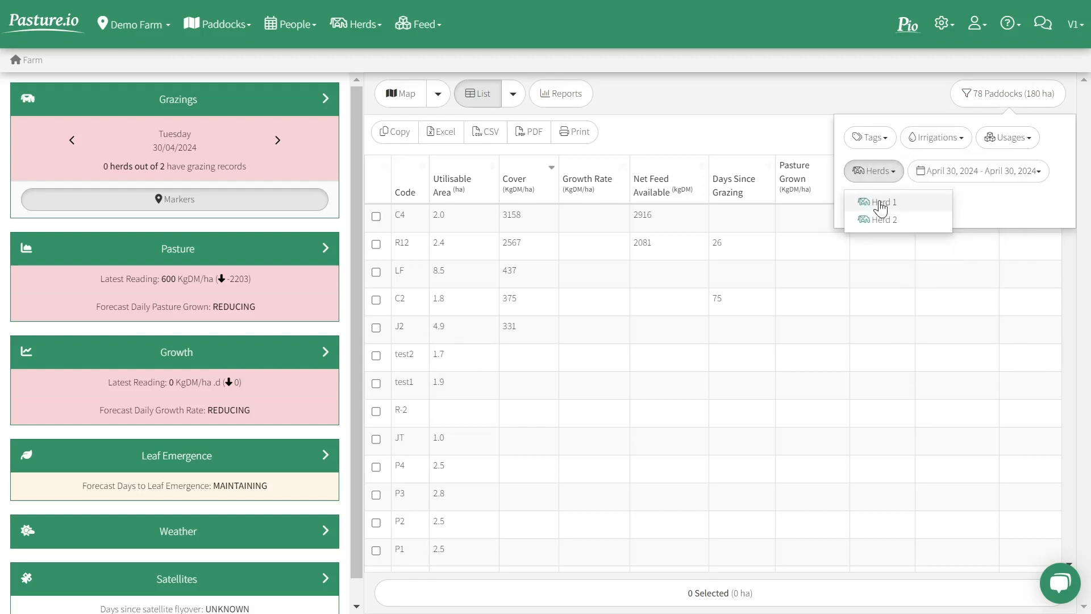
pyautogui.click(880, 206)
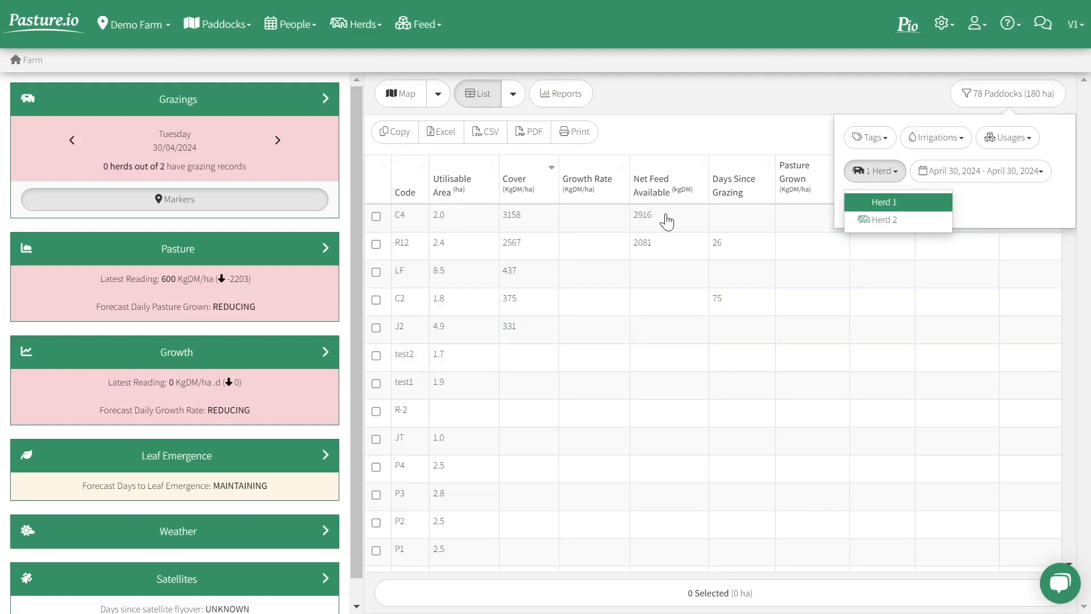
pyautogui.click(900, 205)
pyautogui.click(985, 207)
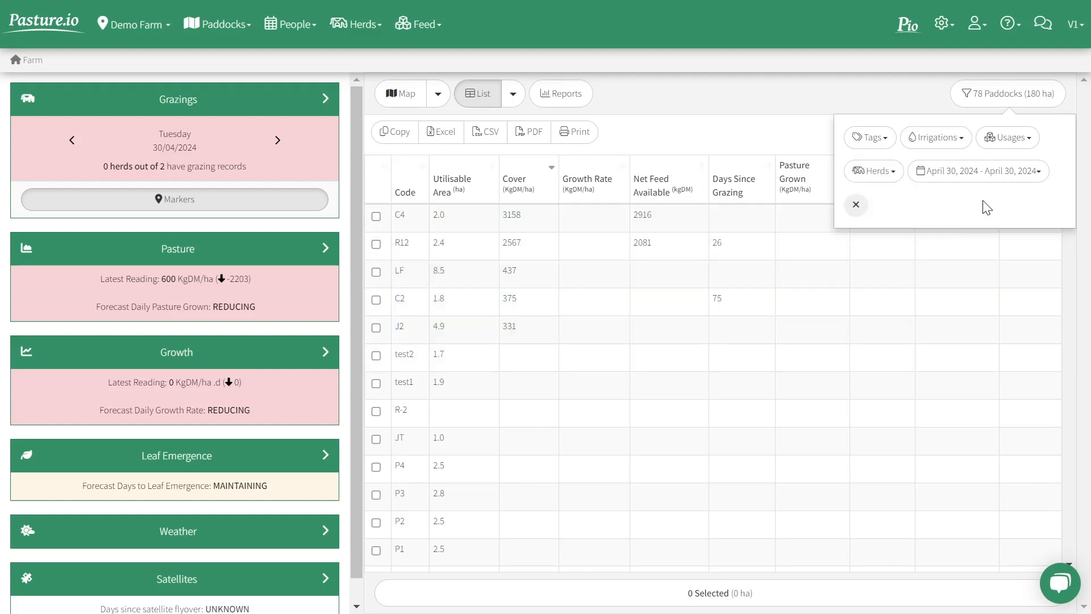
# Step: Set the paddock list's date range filter to Last 12 Months
pyautogui.click(941, 178)
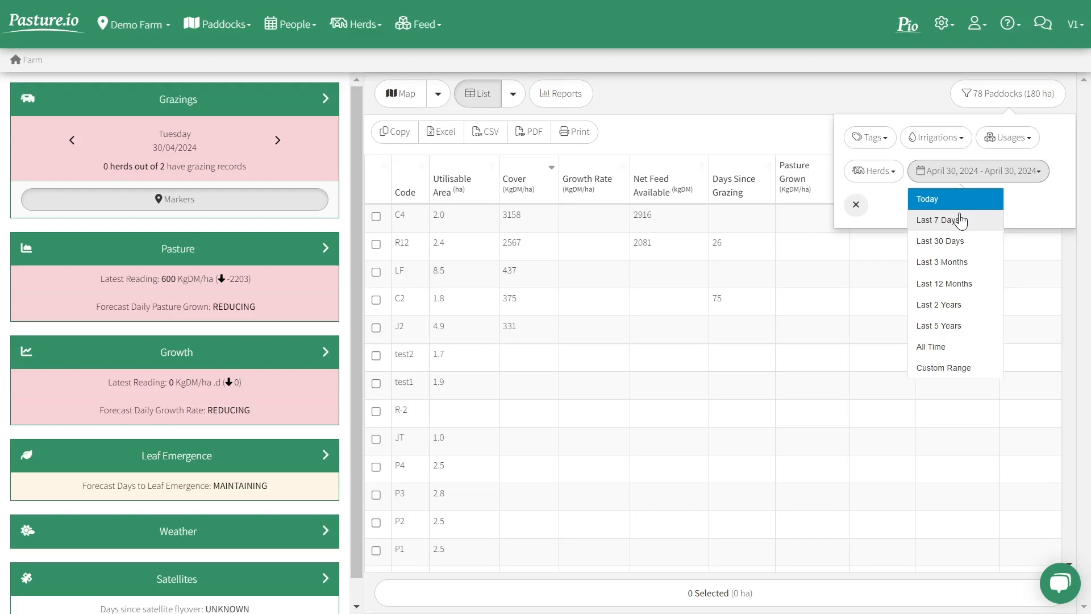
pyautogui.click(968, 292)
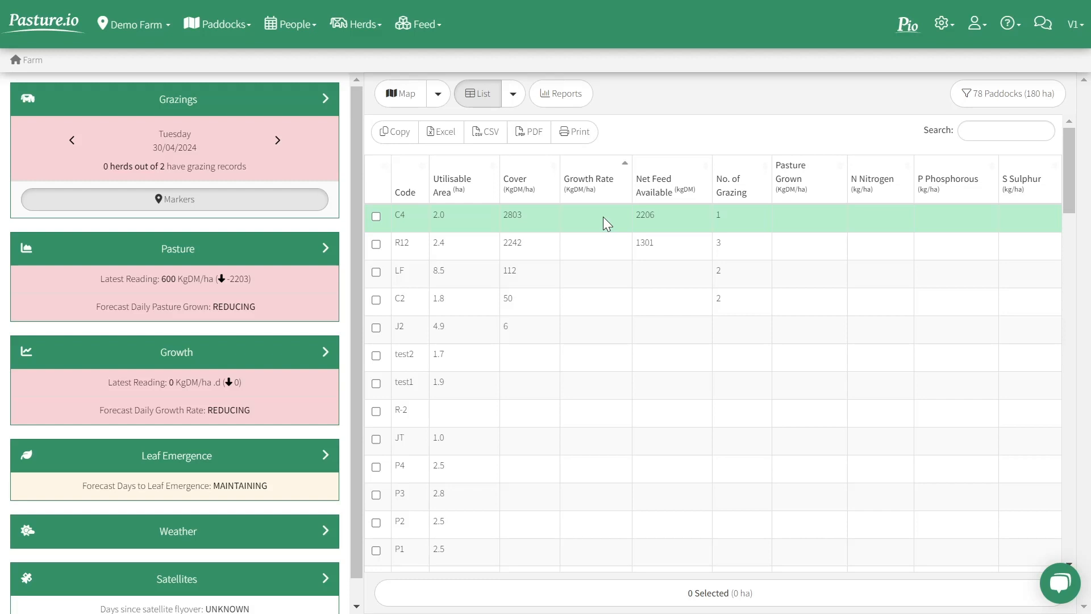
# Step: Check the date range applied in the paddock filters and close them
pyautogui.click(969, 100)
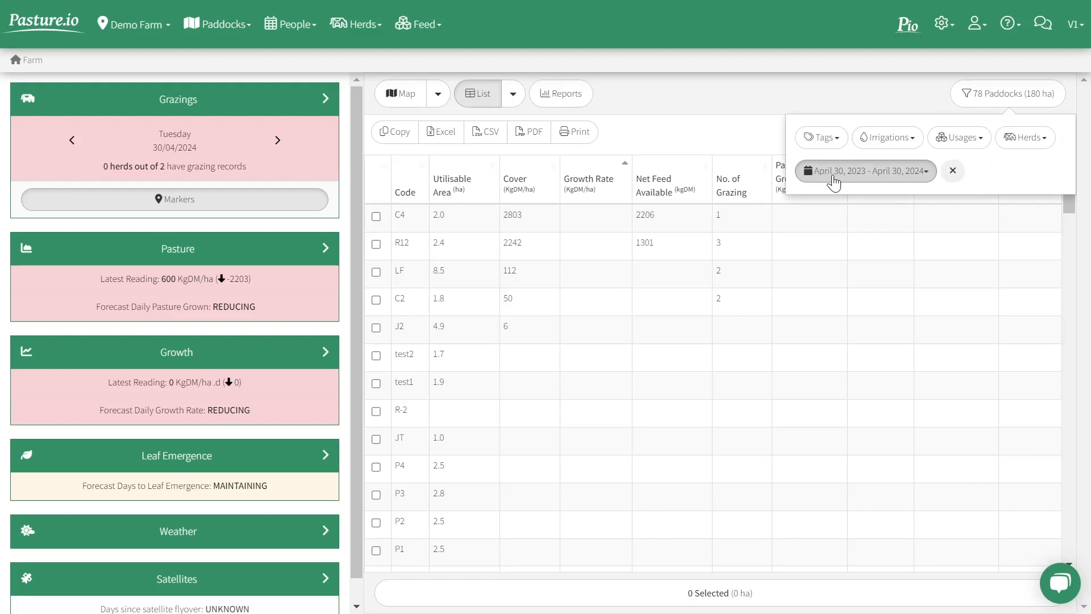
pyautogui.click(713, 142)
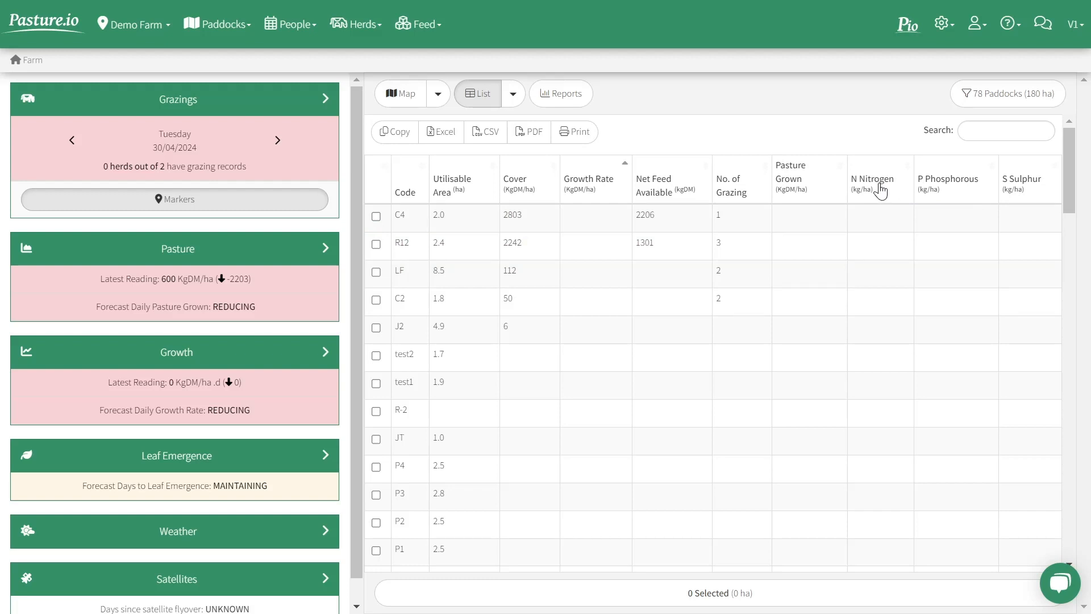
pyautogui.click(987, 101)
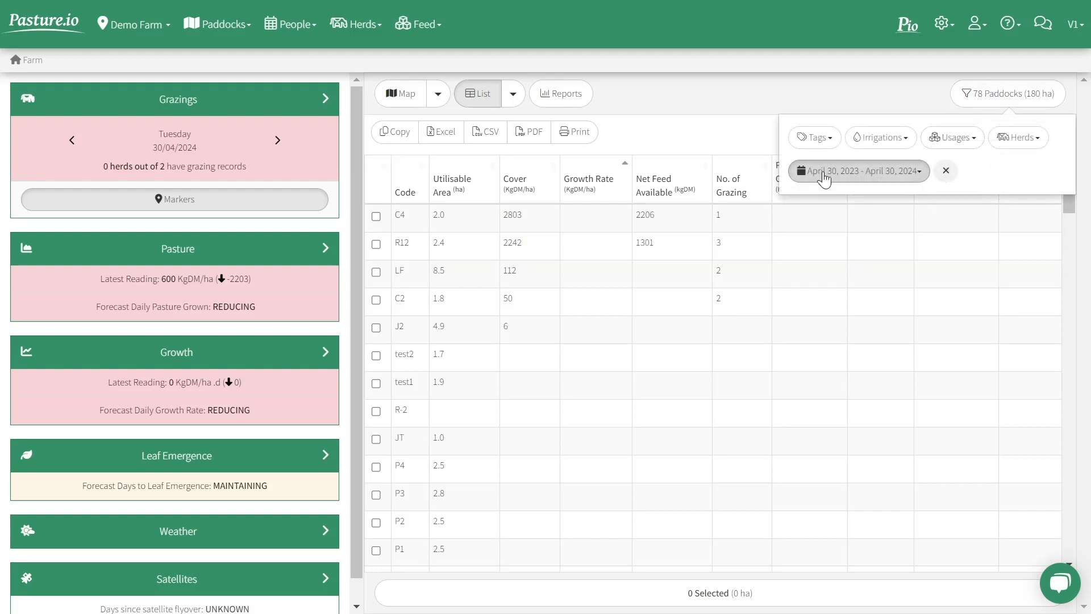
pyautogui.click(739, 105)
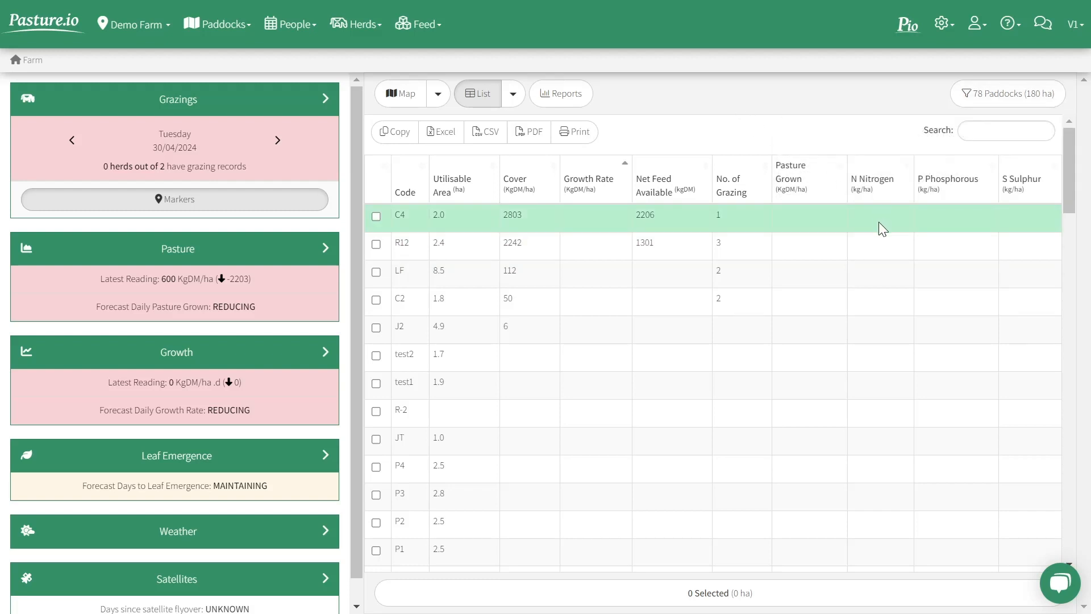